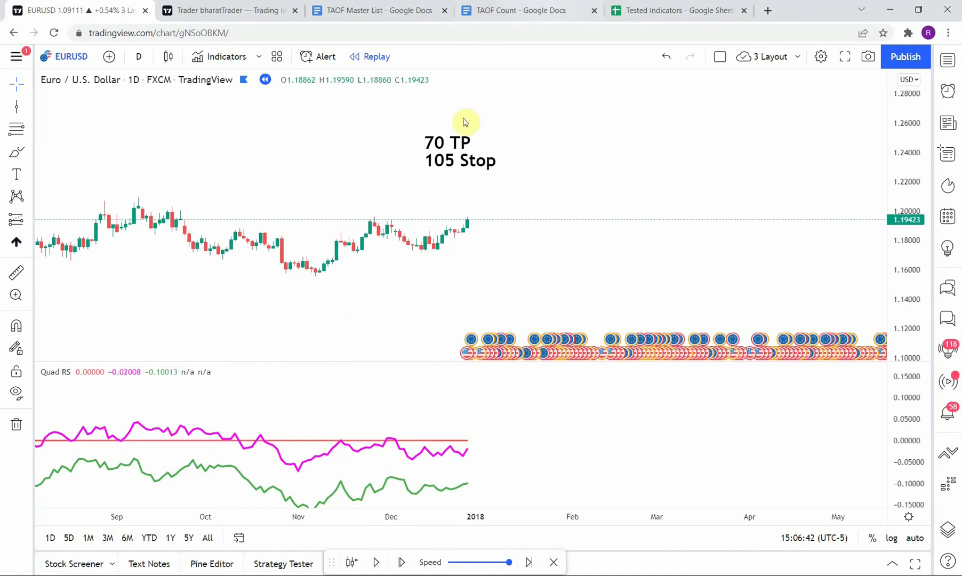
- Review the indicator and strategy tallies in the TAOF Count document, and return to the EURUSD chart
click(540, 11)
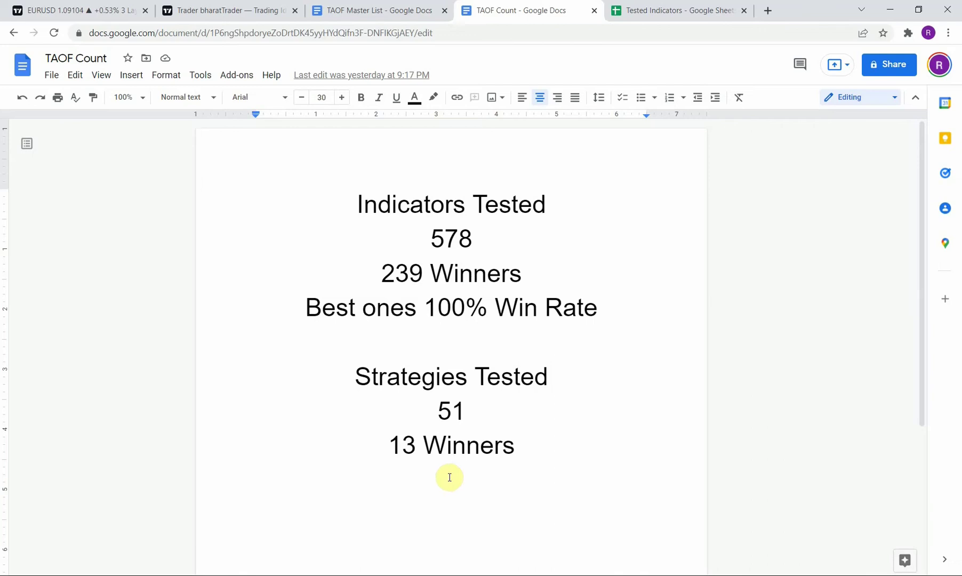
click(31, 10)
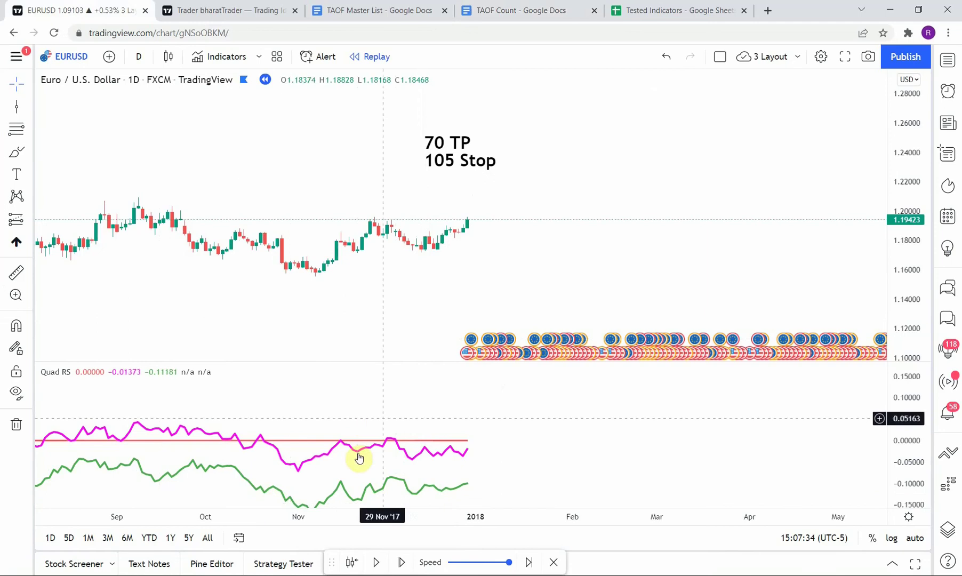
- Enlarge the Quad RS pane below the price chart and compress its value scale
drag(418, 361, 419, 333)
drag(891, 437, 895, 425)
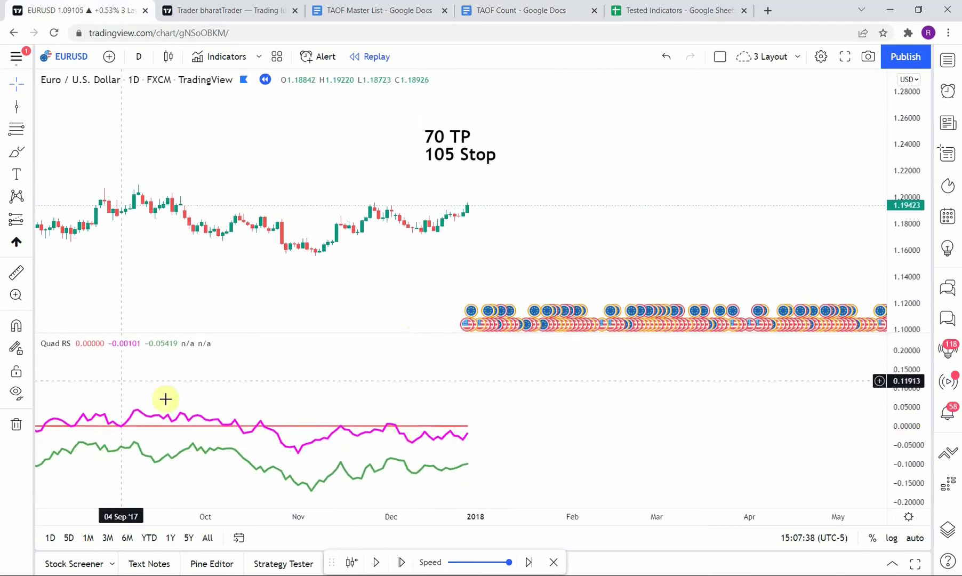
- Turn on Show Near RS3 and Show Near RS4 in the Quad RS indicator's settings
mouse_move(69, 344)
click(99, 343)
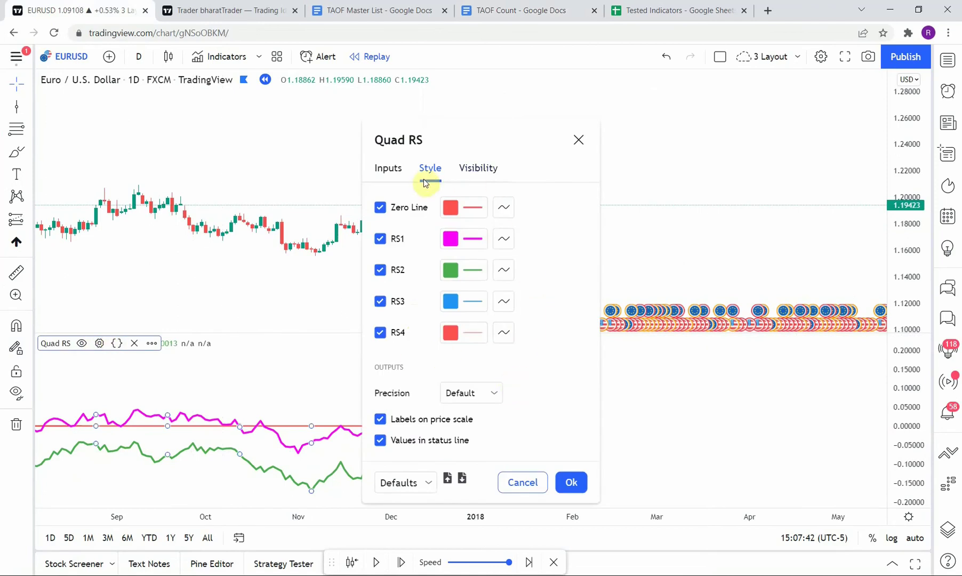
click(388, 168)
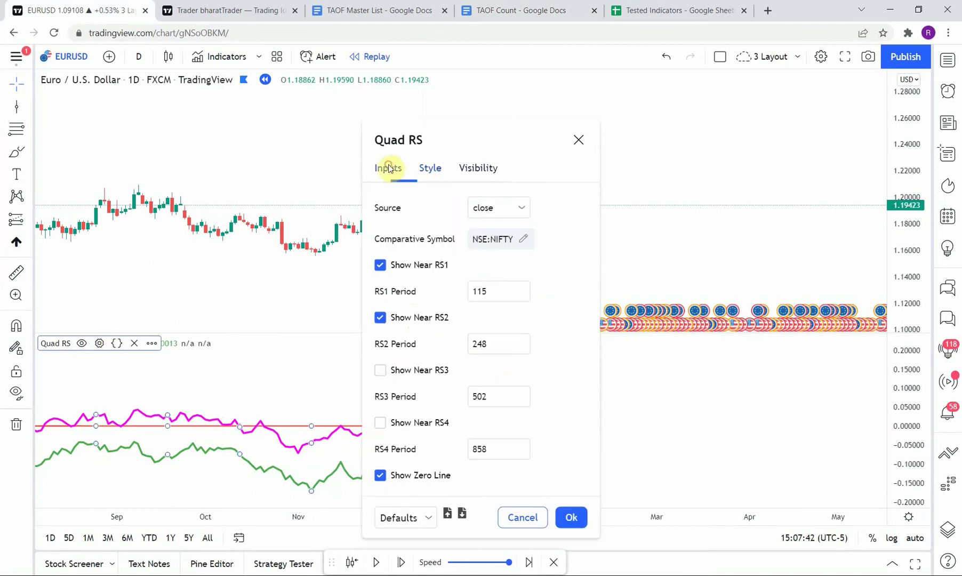
click(380, 369)
click(378, 424)
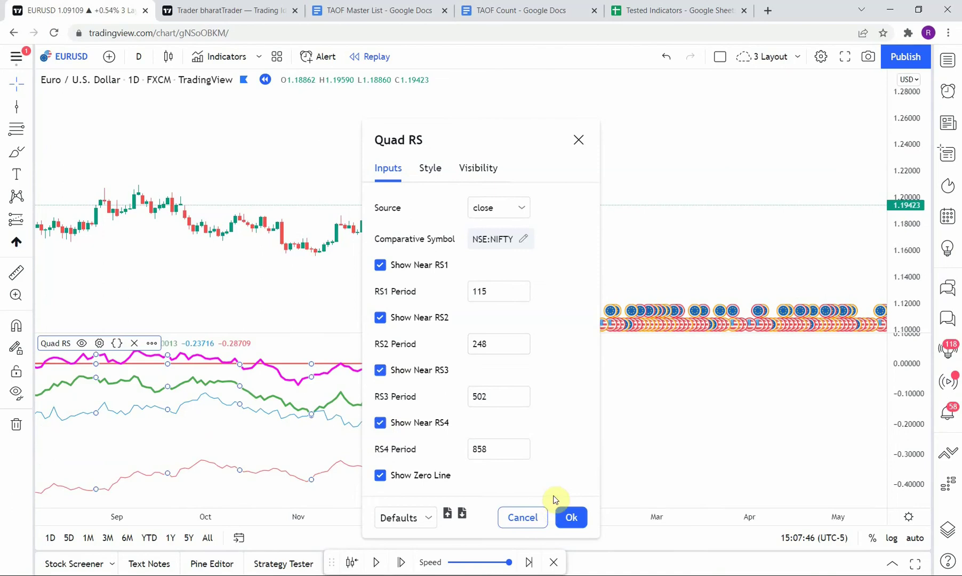
click(570, 516)
click(478, 475)
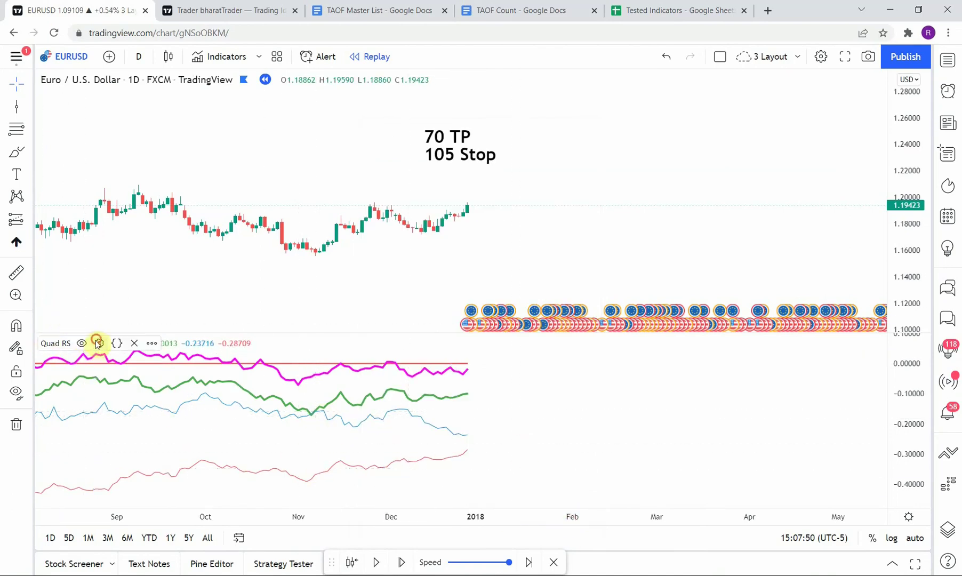
- Turn off Show Near RS3 and Show Near RS4 for Quad RS, leaving only RS1 and RS2 enabled
click(99, 343)
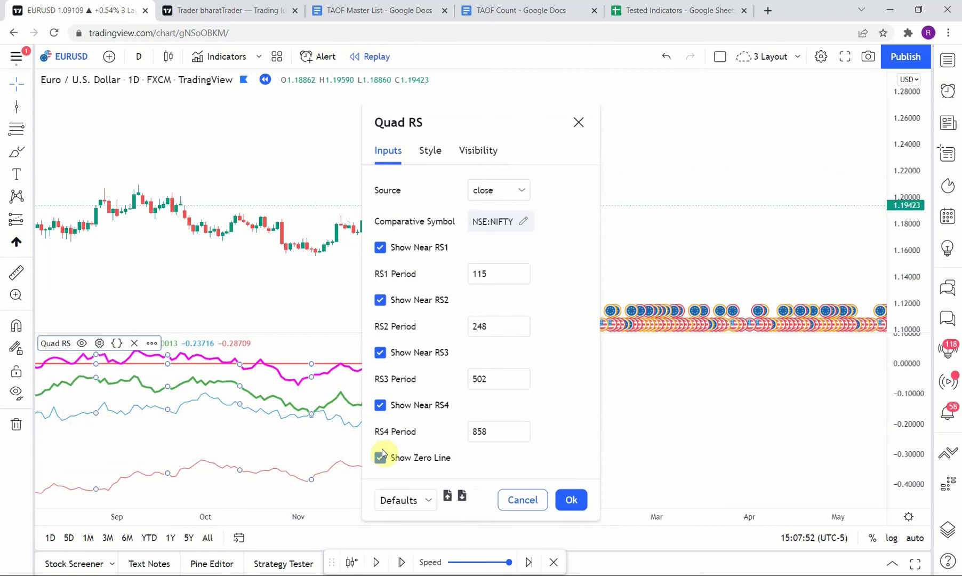
click(380, 352)
click(381, 405)
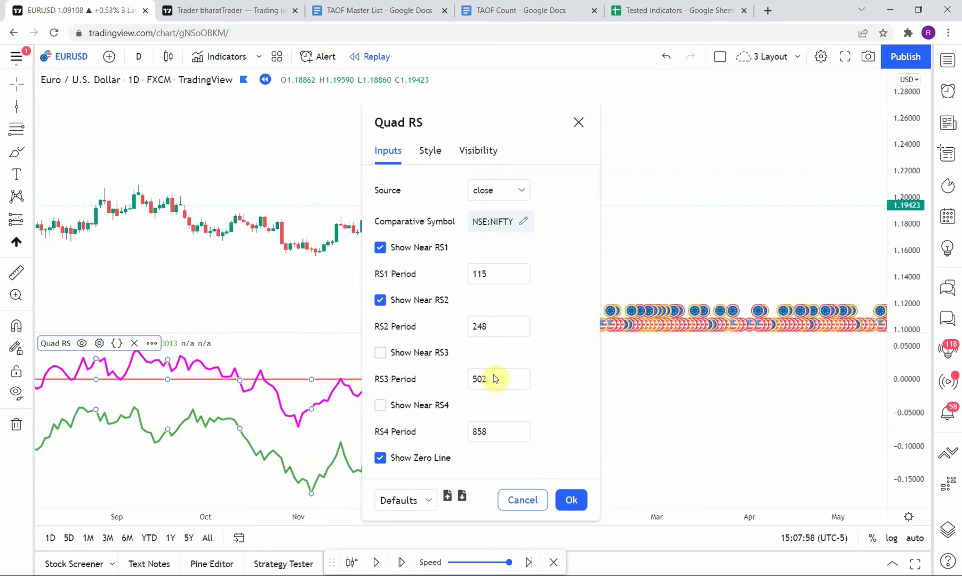
click(574, 500)
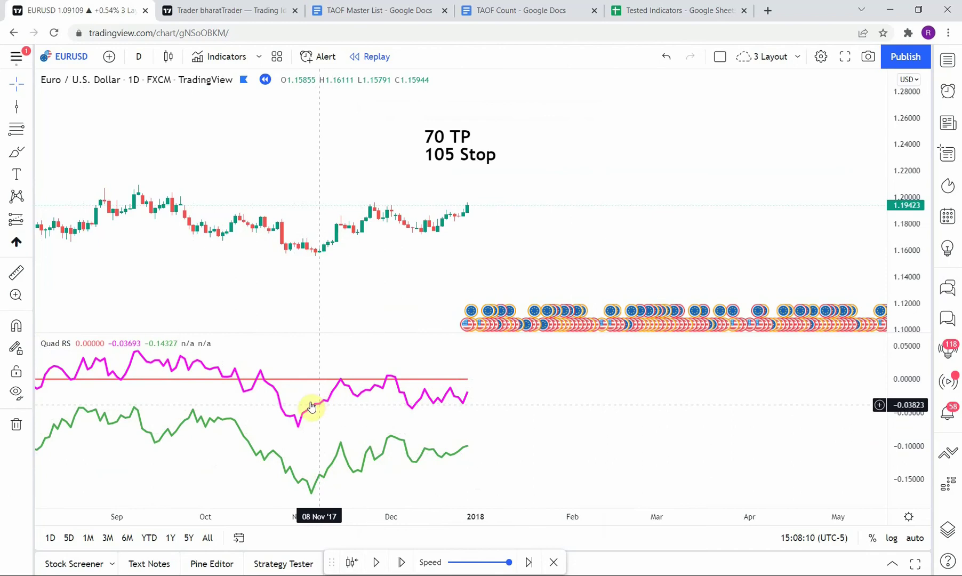
- Hide the Zero Line in the Quad RS indicator's style settings
drag(666, 450, 663, 469)
drag(895, 367, 895, 409)
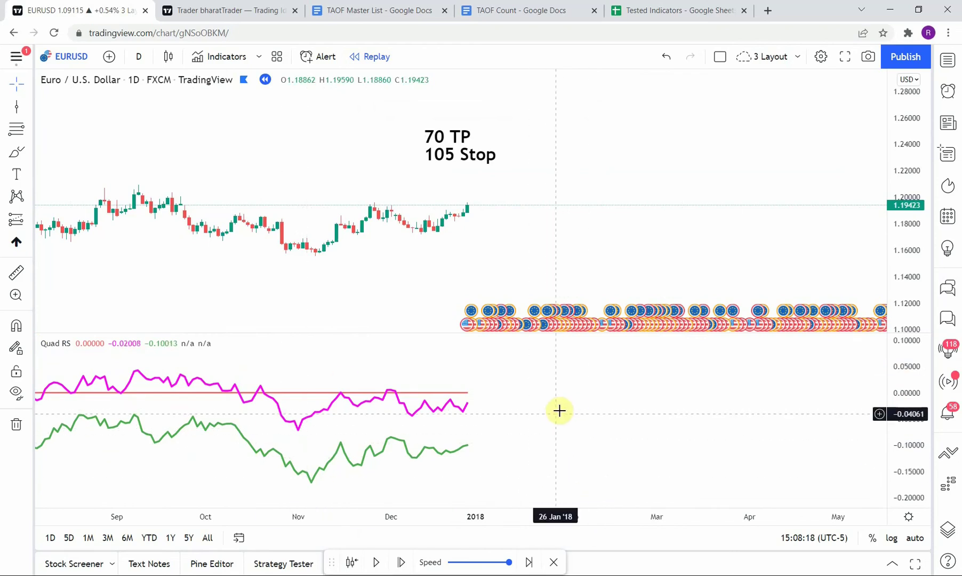
scroll(556, 414, down, 2)
drag(487, 442, 450, 450)
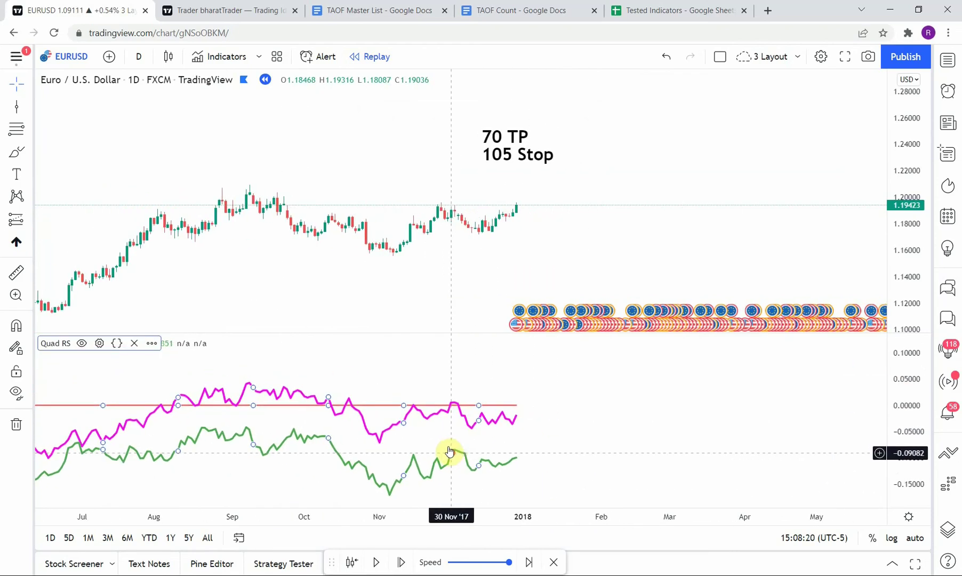
drag(556, 441, 529, 449)
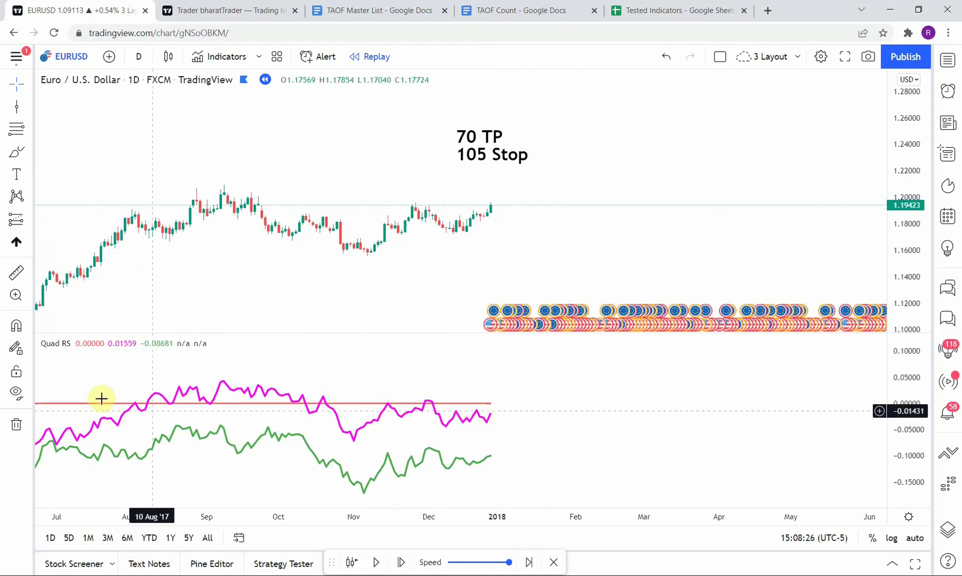
drag(556, 412, 552, 438)
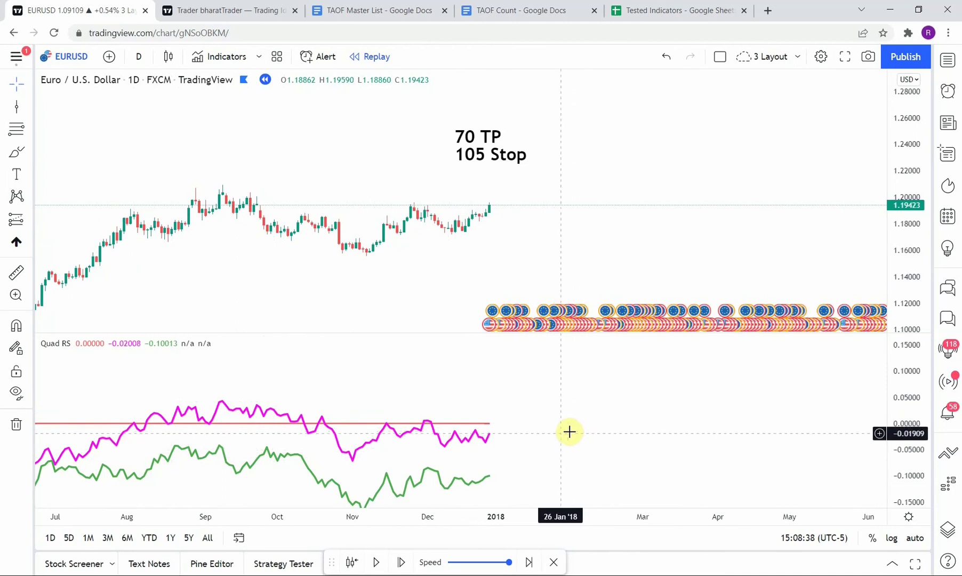
click(99, 343)
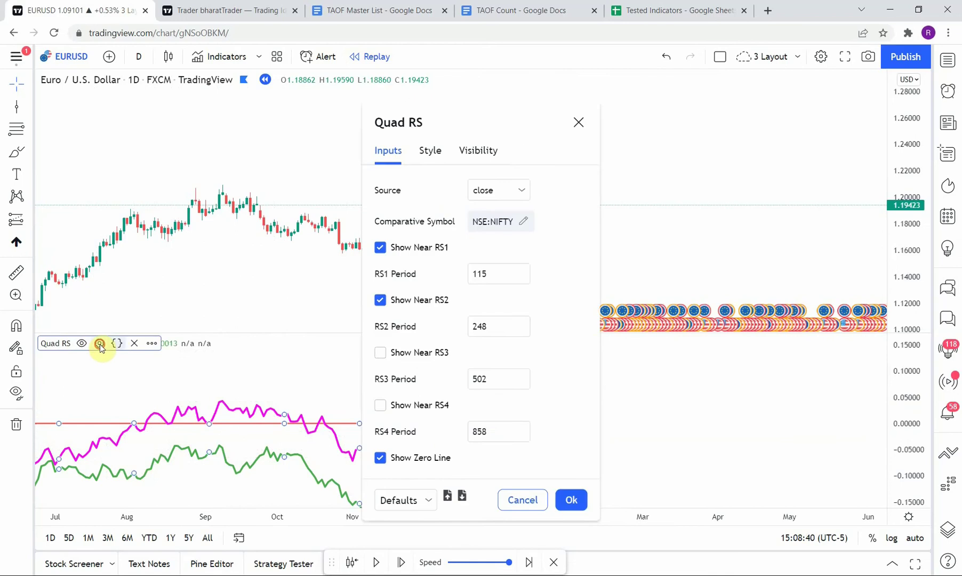
click(428, 151)
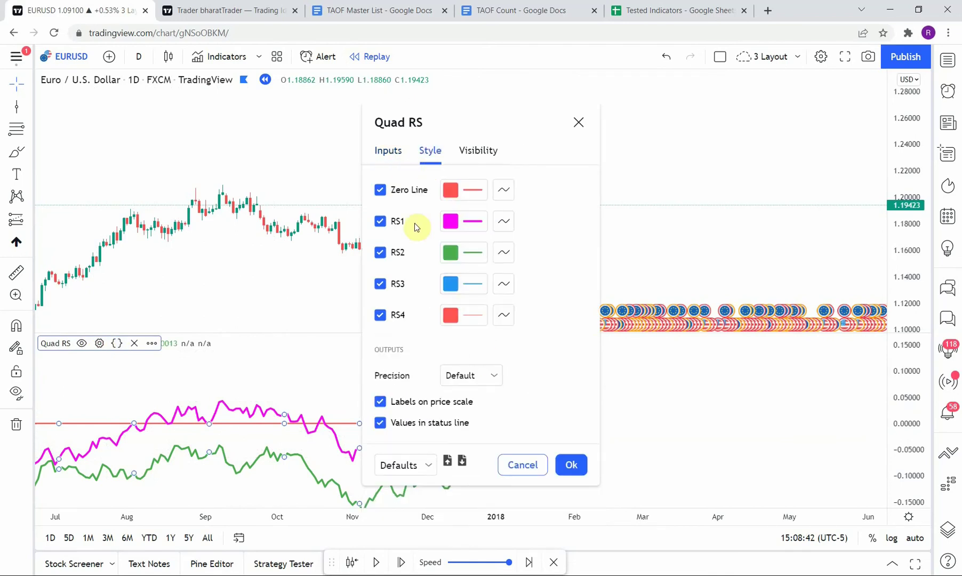
click(380, 190)
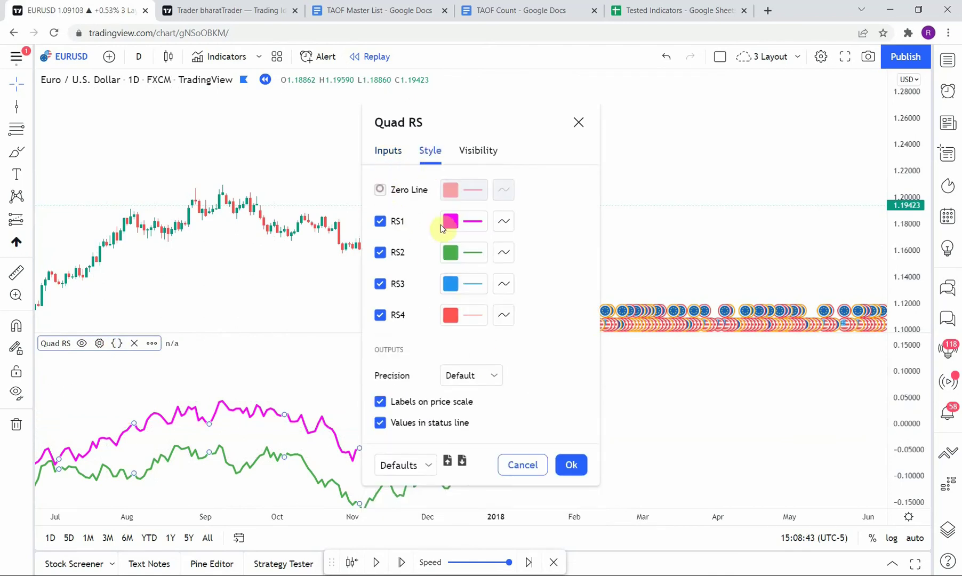
click(570, 465)
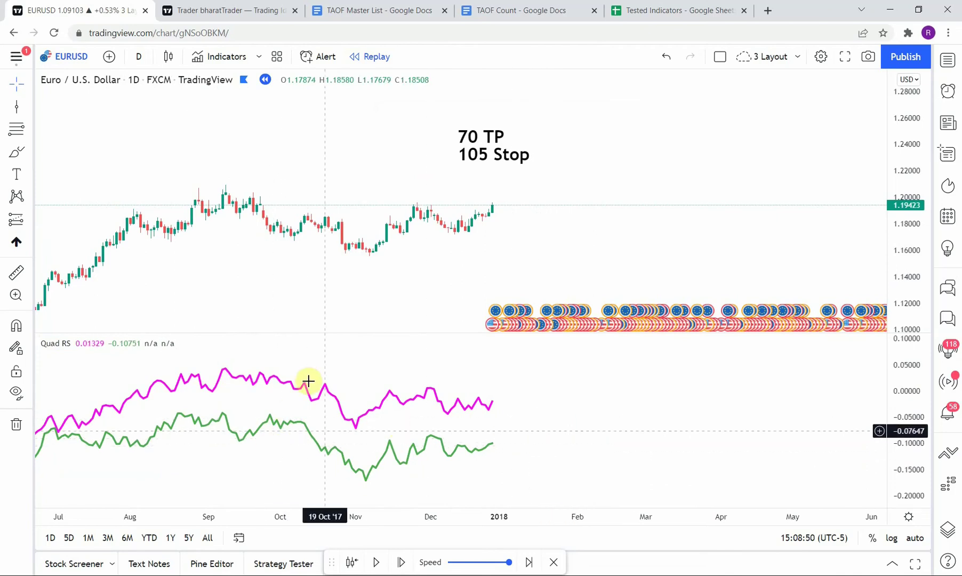
- Examine how the magenta and green Quad RS lines move and cross on the daily chart during 2016 and 2017
drag(546, 451, 528, 445)
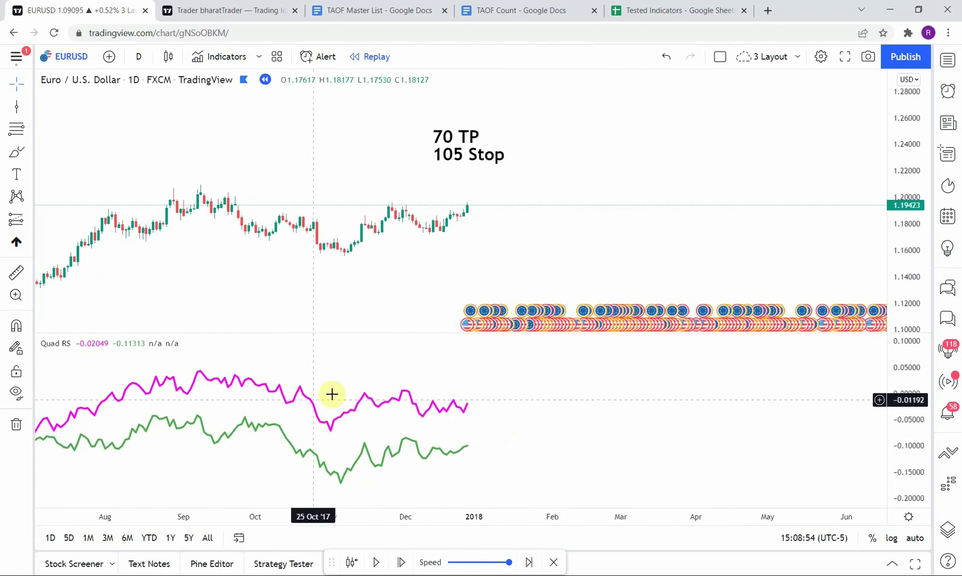
scroll(427, 416, down, 3)
scroll(267, 426, down, 3)
scroll(249, 445, up, 3)
mouse_move(249, 445)
mouse_down()
mouse_move(468, 430)
mouse_move(266, 432)
mouse_move(564, 488)
mouse_up()
scroll(343, 483, up, 2)
mouse_move(221, 391)
mouse_down()
mouse_move(313, 408)
mouse_move(412, 460)
mouse_move(447, 460)
mouse_move(437, 442)
mouse_move(243, 395)
mouse_move(91, 405)
mouse_up()
drag(652, 459, 247, 408)
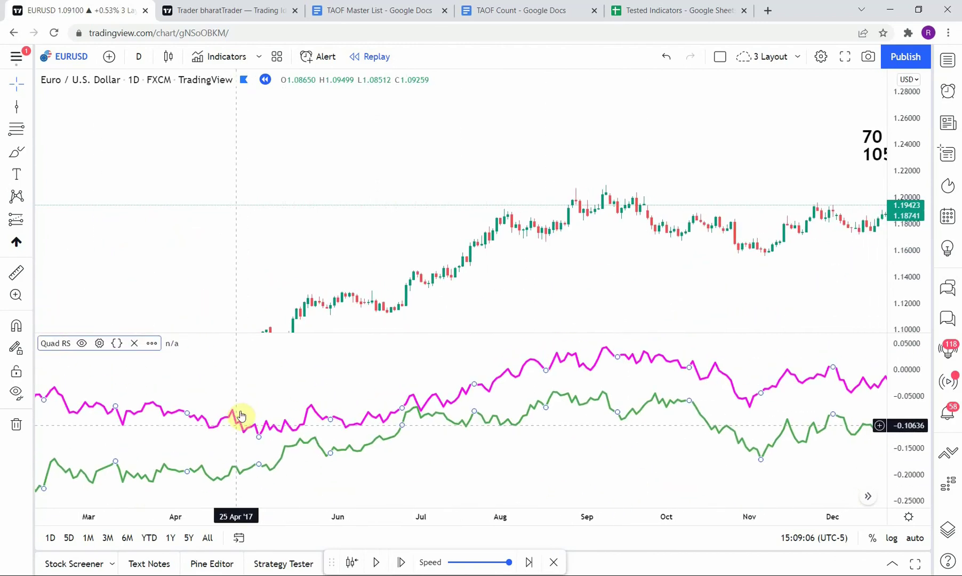
drag(784, 453, 576, 453)
drag(352, 449, 376, 455)
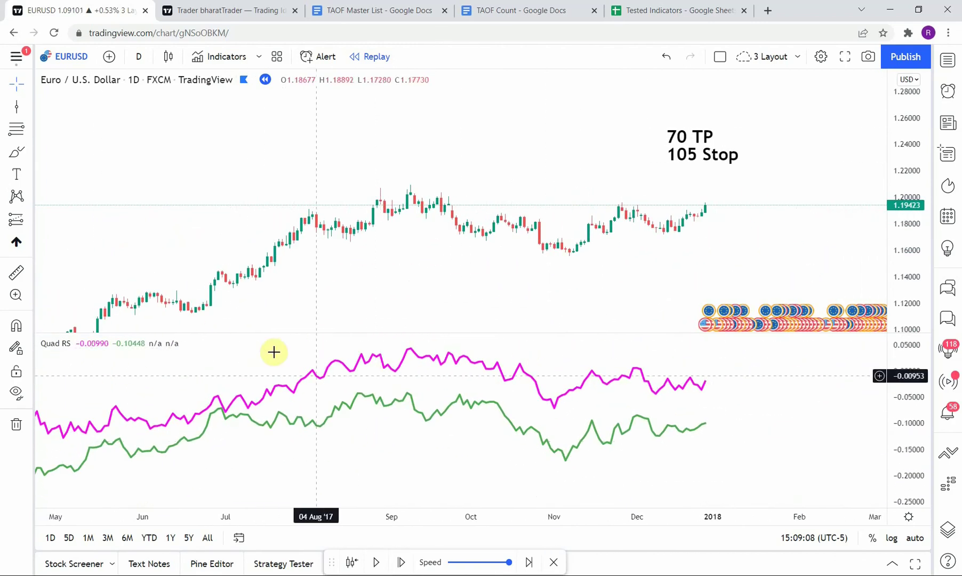
scroll(507, 455, down, 3)
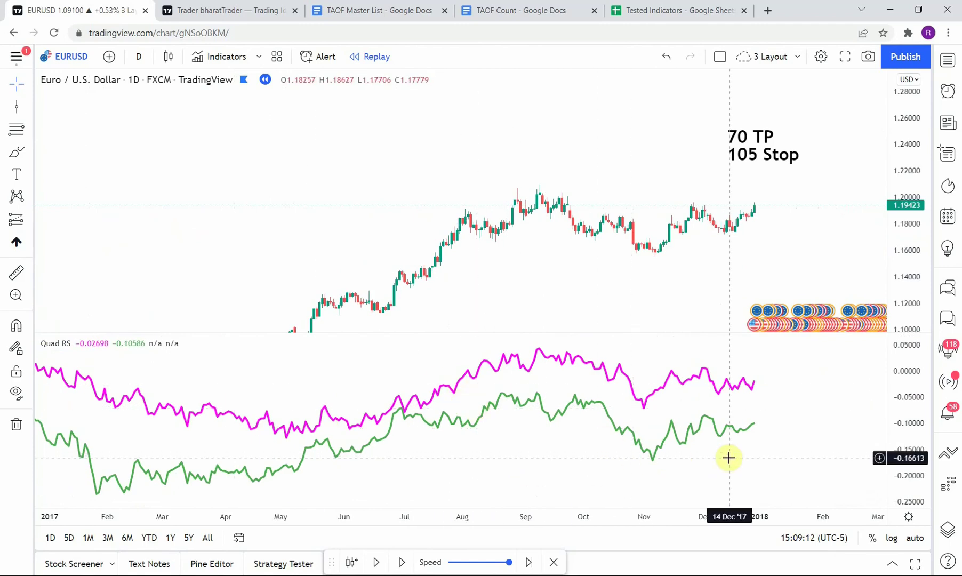
scroll(480, 450, down, 3)
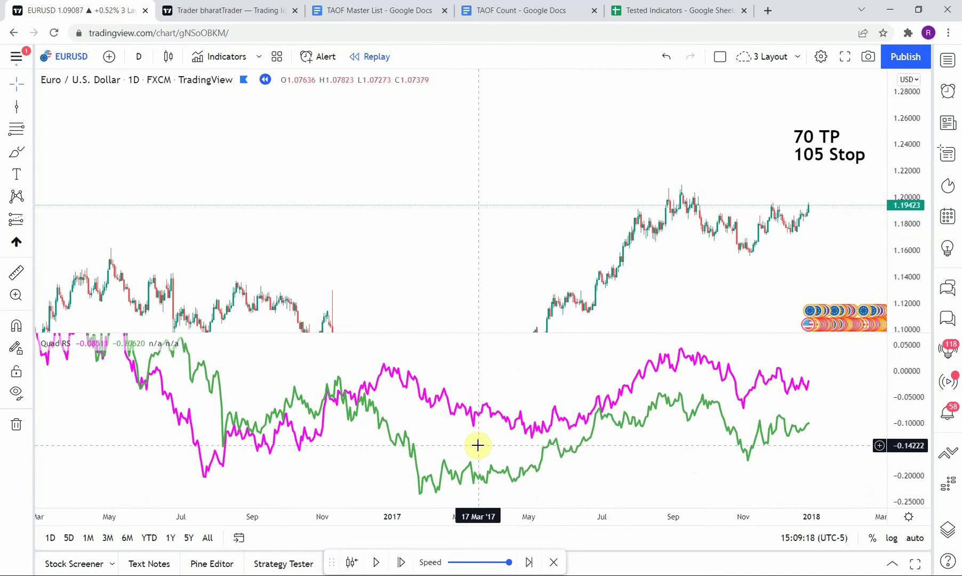
scroll(478, 445, up, 5)
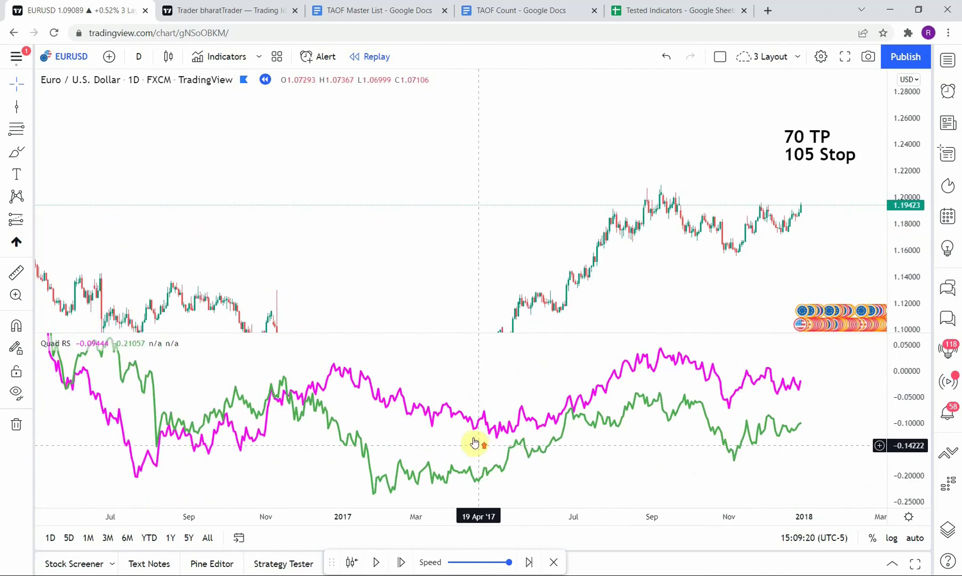
drag(672, 441, 522, 449)
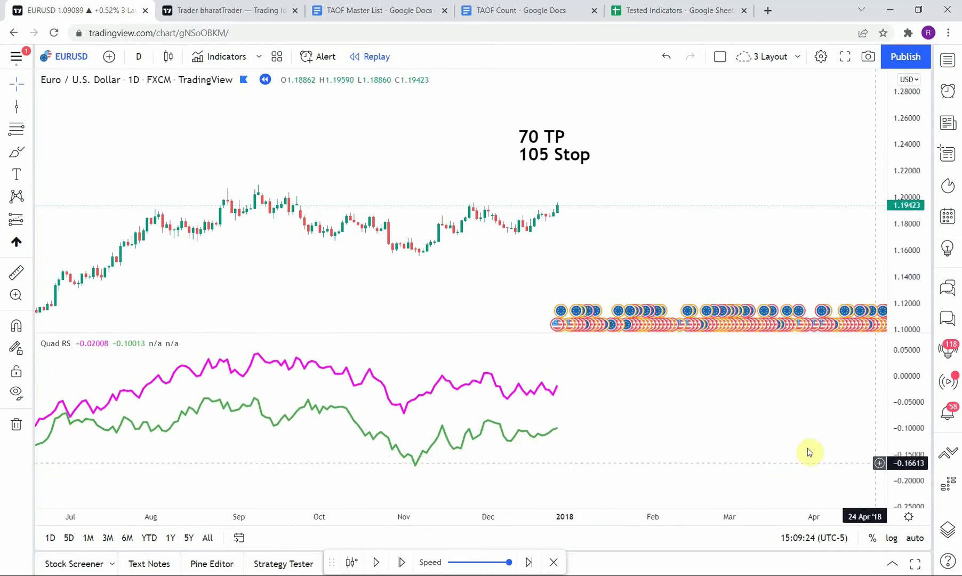
- Advance the bar replay candle by candle until the green Quad RS line crosses above the magenta line in early February 2018
mouse_move(904, 451)
mouse_down()
mouse_move(904, 425)
mouse_move(905, 436)
mouse_up()
drag(771, 451, 741, 442)
scroll(483, 284, up, 3)
drag(483, 284, 575, 259)
scroll(571, 255, down, 3)
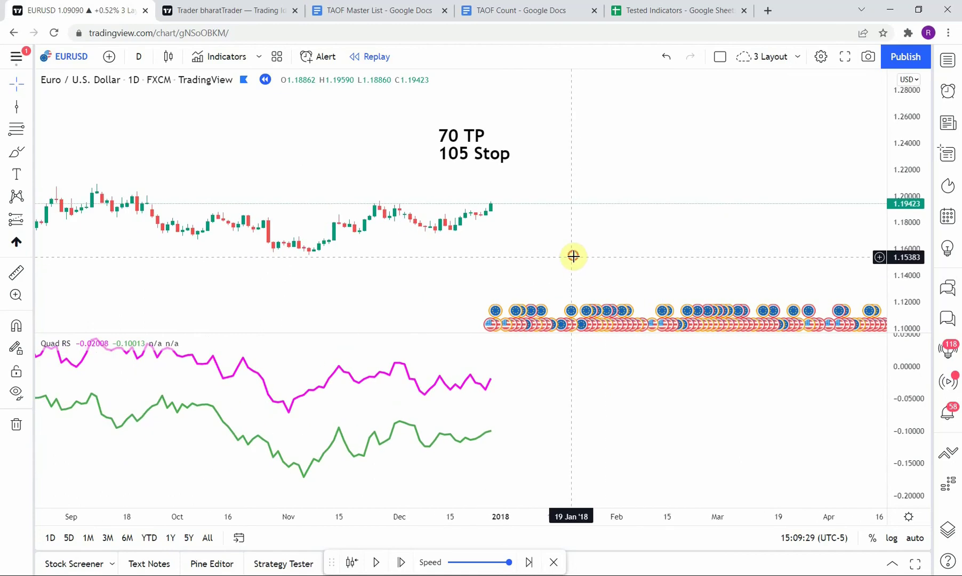
click(401, 563)
click(401, 563)
click(402, 563)
click(402, 563)
click(402, 564)
click(402, 563)
click(402, 563)
click(401, 563)
click(402, 563)
click(401, 563)
click(401, 563)
click(401, 563)
click(402, 563)
click(402, 563)
click(401, 563)
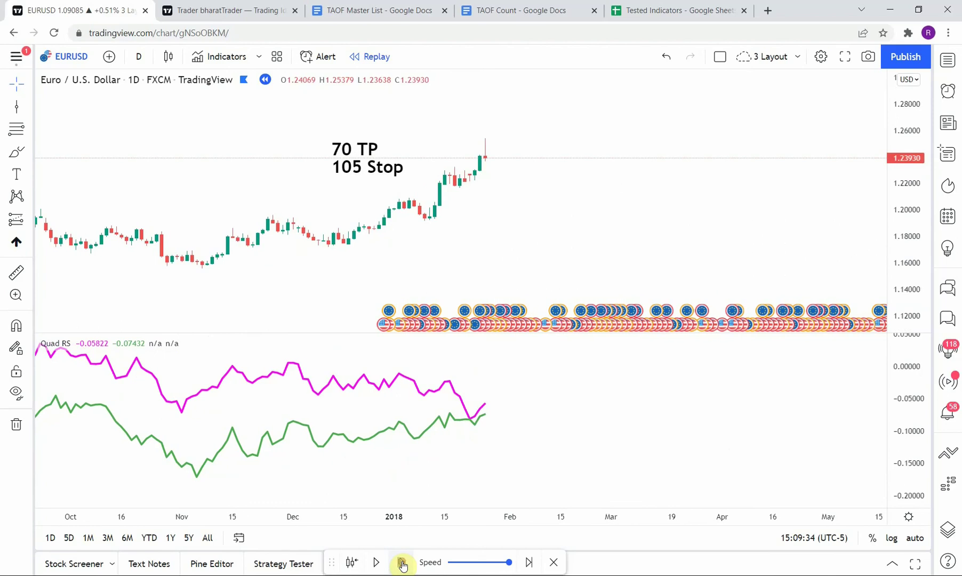
click(401, 563)
click(402, 563)
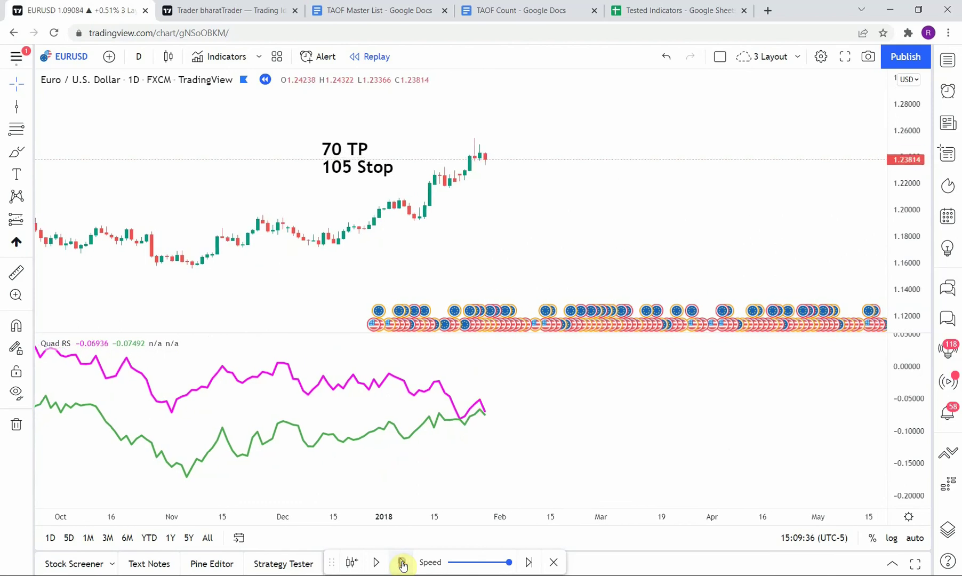
click(402, 563)
click(401, 563)
click(402, 563)
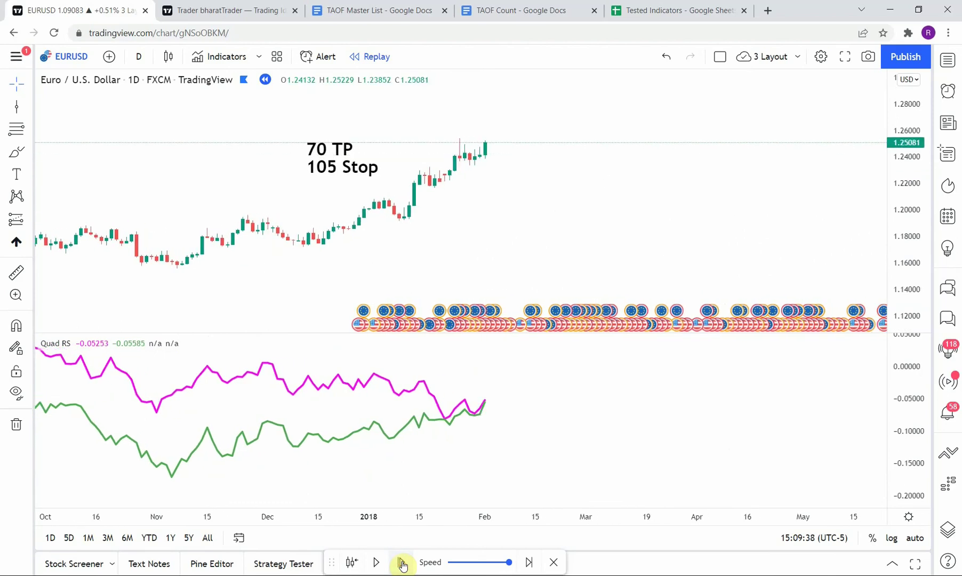
click(402, 563)
click(402, 563)
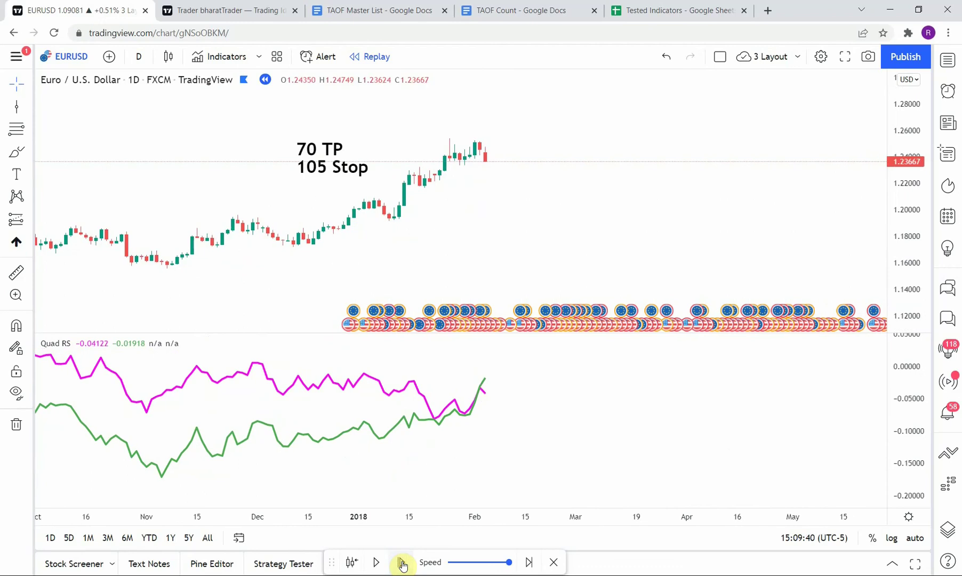
- Mark the Quad RS crossover with a vertical line on the 02 Feb '18 candle
click(17, 114)
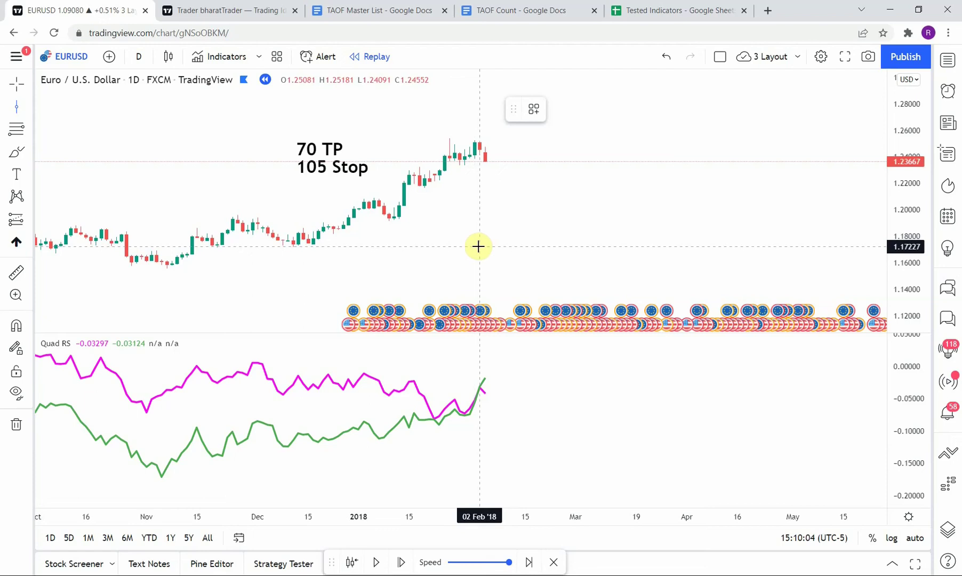
click(478, 246)
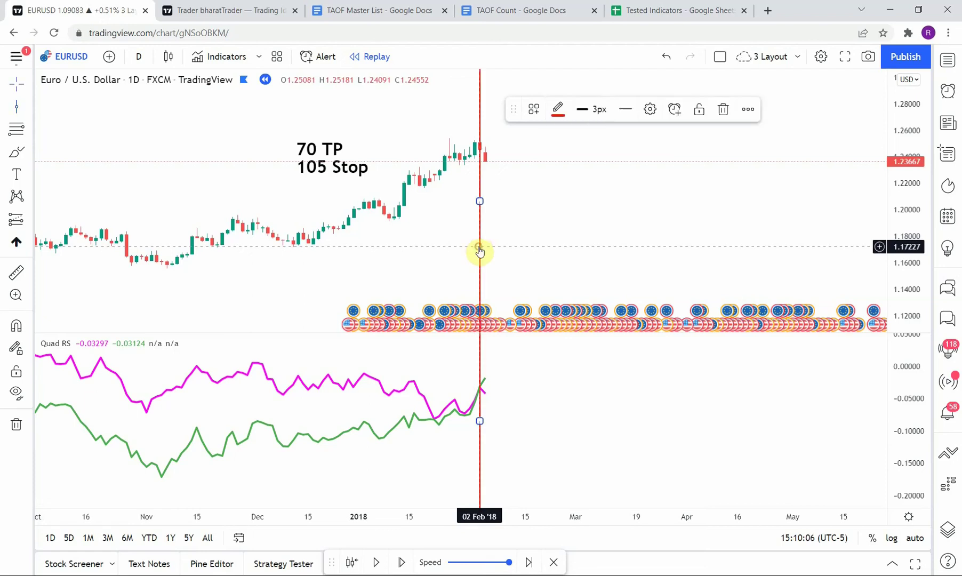
drag(486, 427, 629, 423)
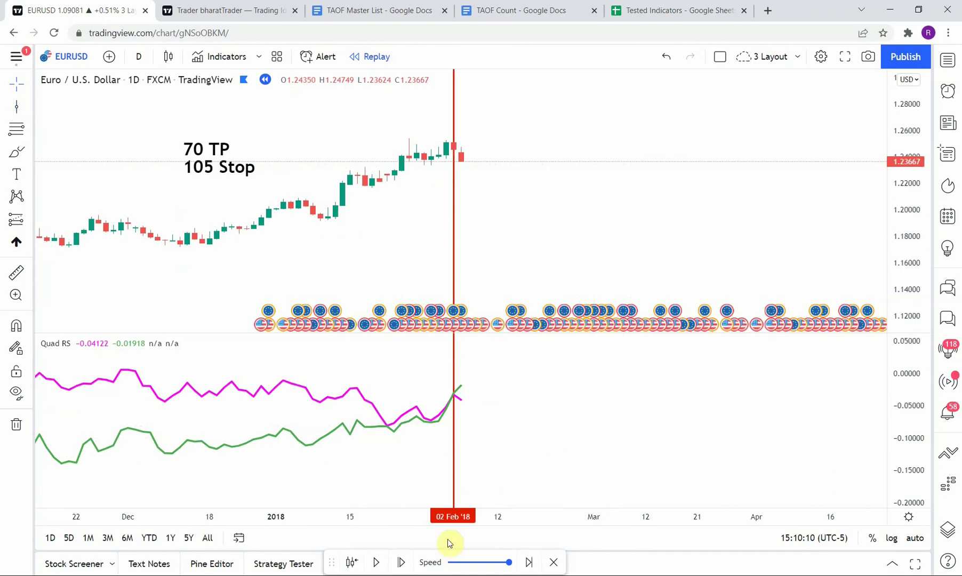
- Advance the bar replay by three more candles after the vertical line
click(401, 562)
click(401, 562)
click(401, 562)
click(402, 562)
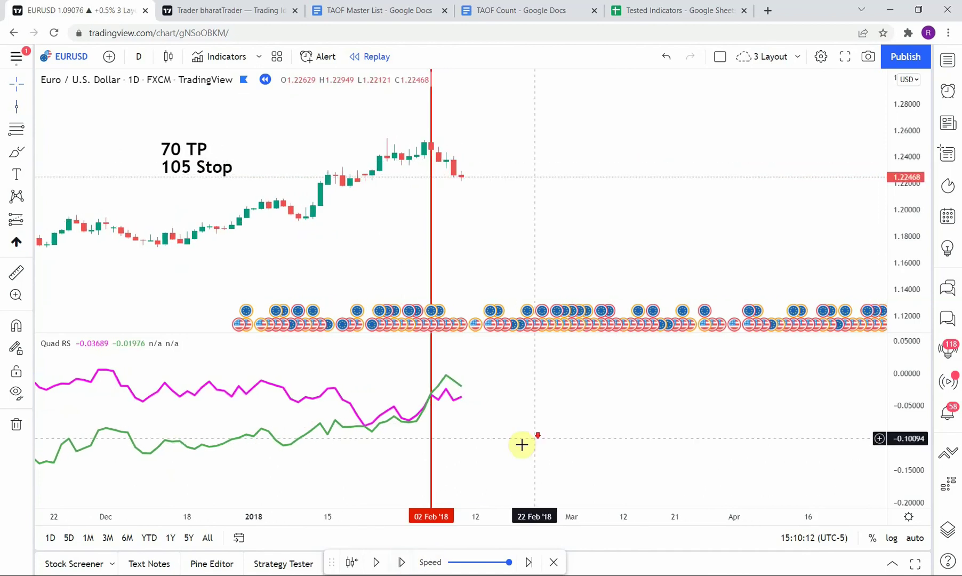
scroll(588, 387, down, 2)
drag(588, 388, 541, 389)
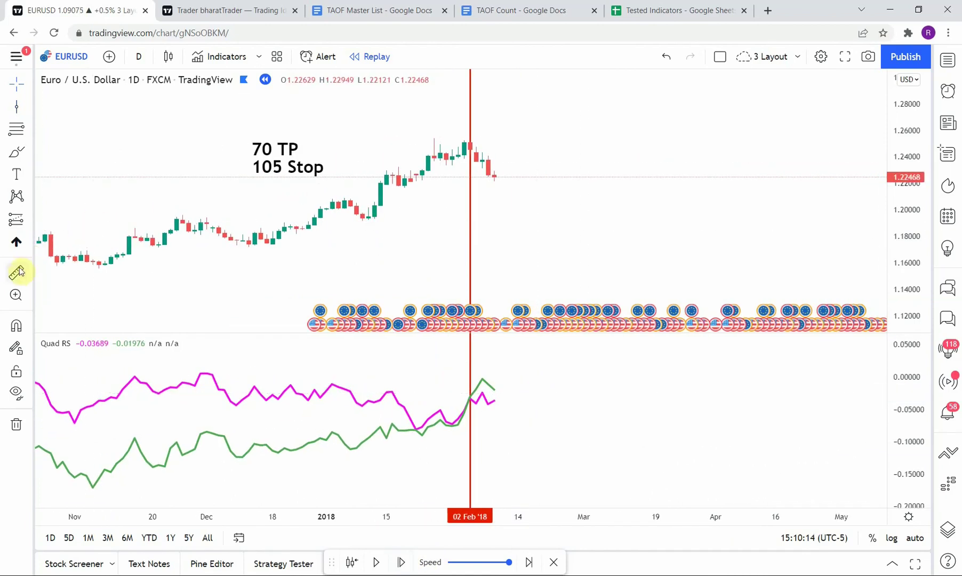
- Recolour the vertical line on the 02 Feb '18 candle green
click(470, 248)
click(558, 109)
click(558, 272)
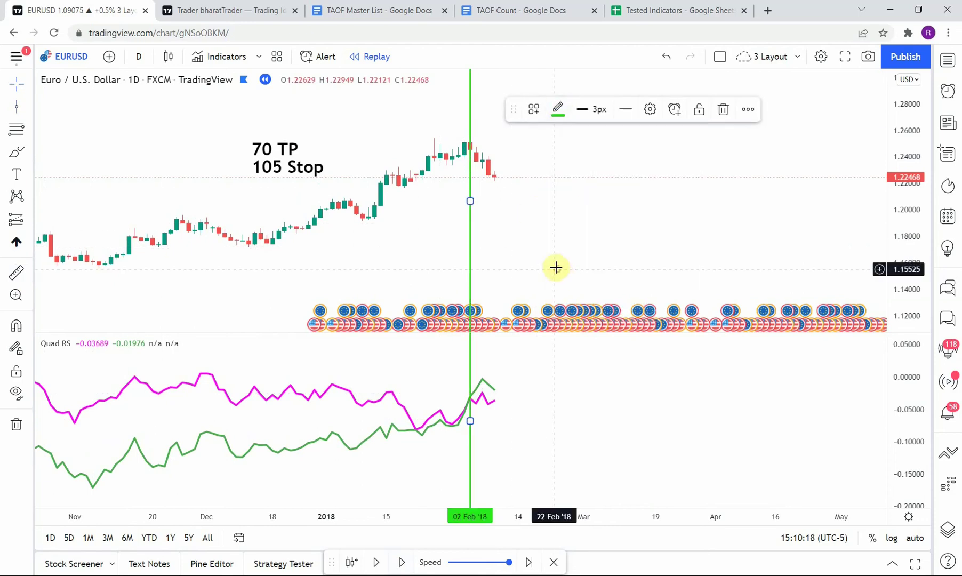
click(549, 244)
- Advance the bar replay by four candles to 14 Feb '18
drag(550, 245, 546, 268)
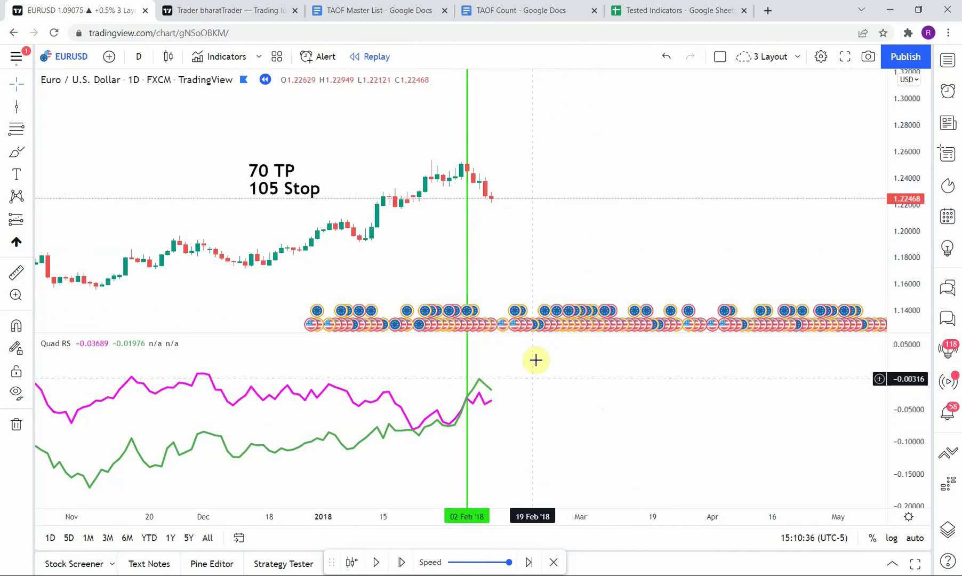
click(401, 563)
click(401, 563)
click(401, 562)
click(402, 563)
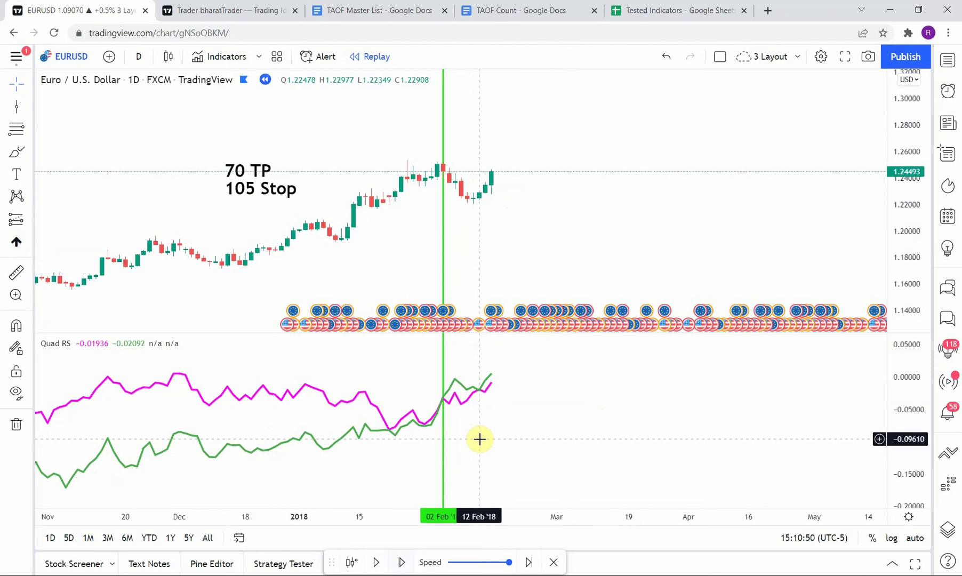
- Mark the point where the Quad RS lines meet with a vertical line on 12 Feb '18 and colour it red
click(15, 109)
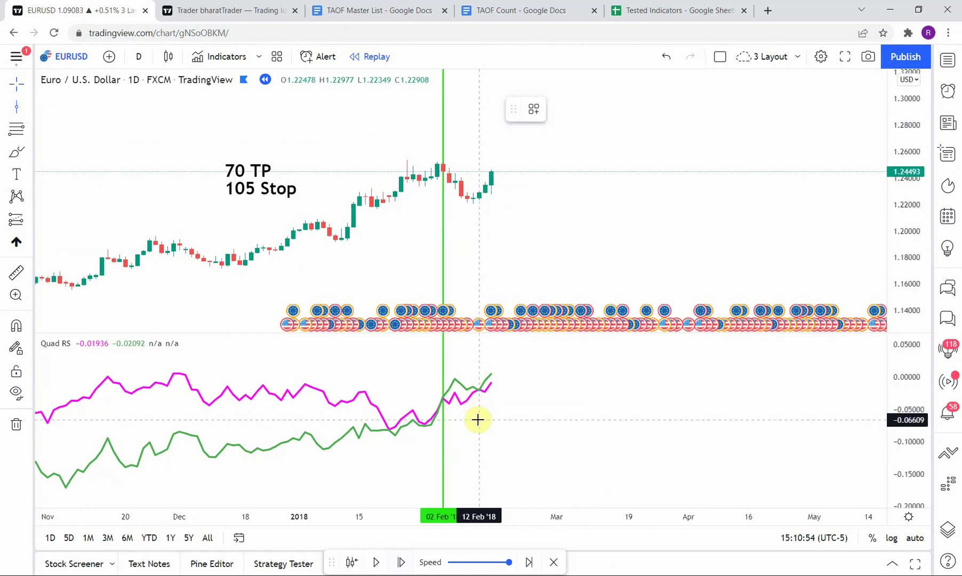
click(478, 420)
click(535, 417)
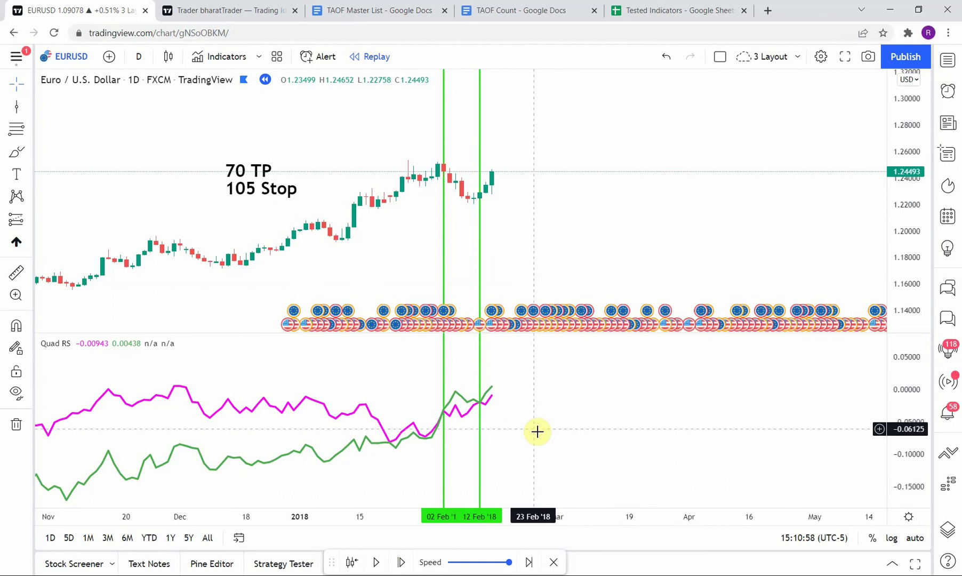
click(479, 421)
click(558, 110)
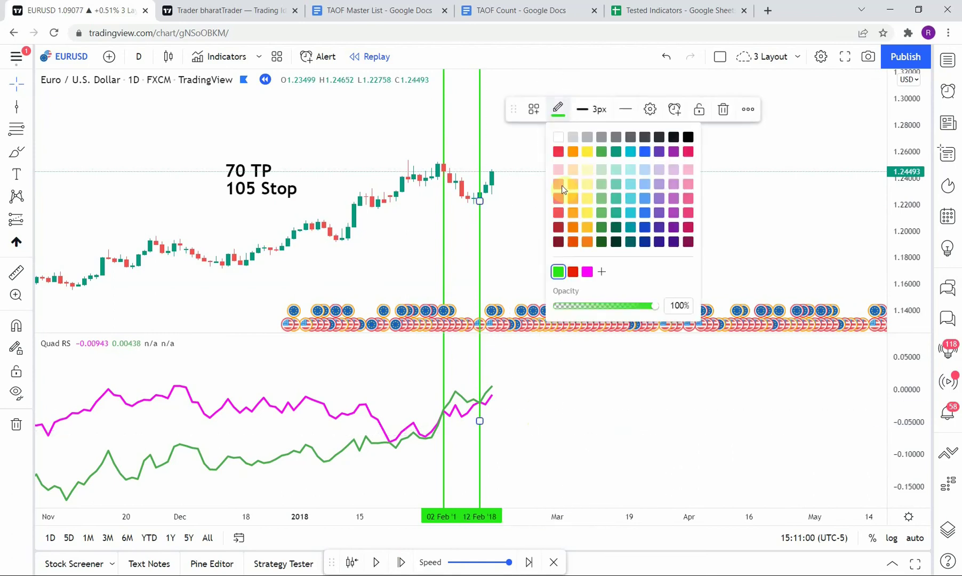
click(574, 272)
click(568, 374)
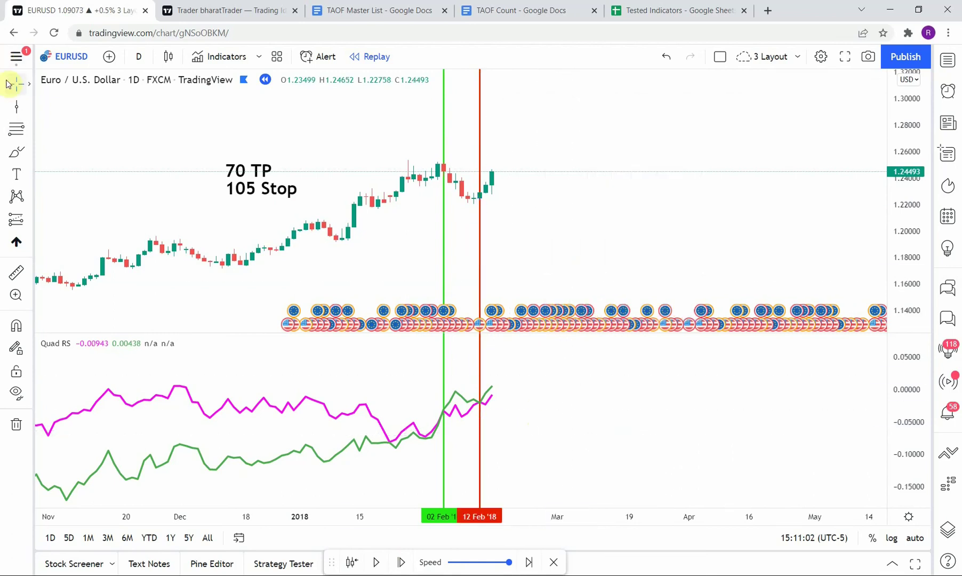
click(16, 105)
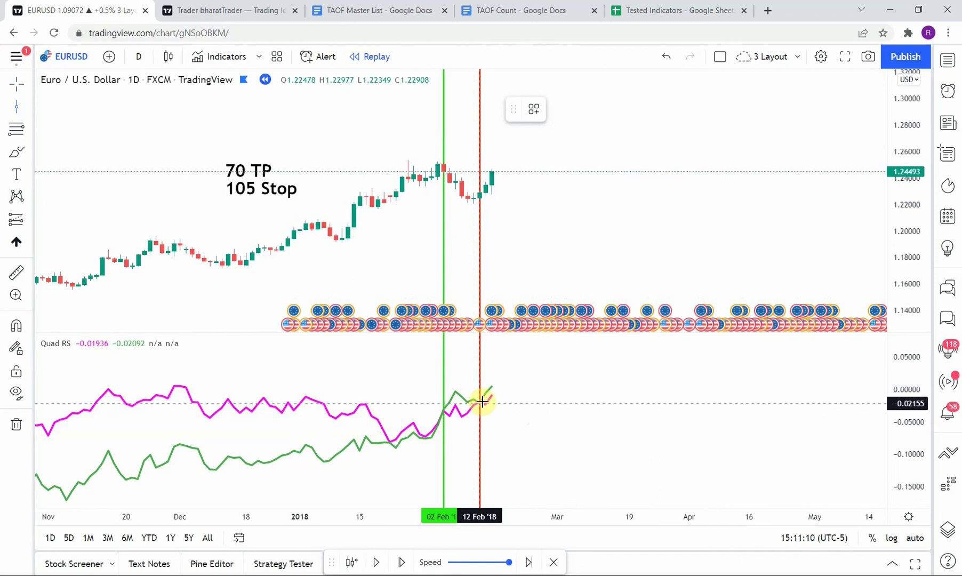
click(624, 419)
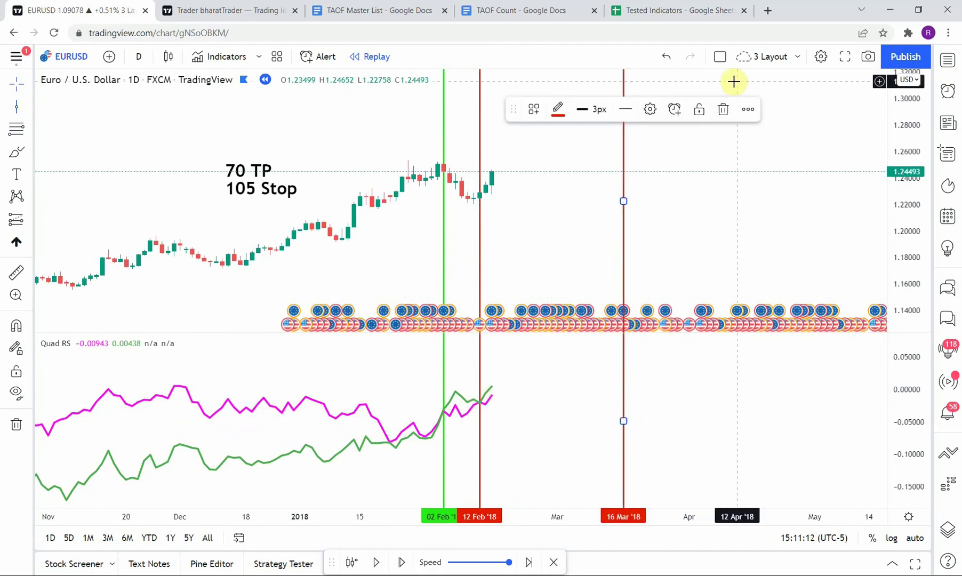
click(723, 109)
- Inspect the mid-February Quad RS crossover up close, moving the red vertical line to 13 Feb '18 and back to 12 Feb '18
scroll(569, 461, up, 5)
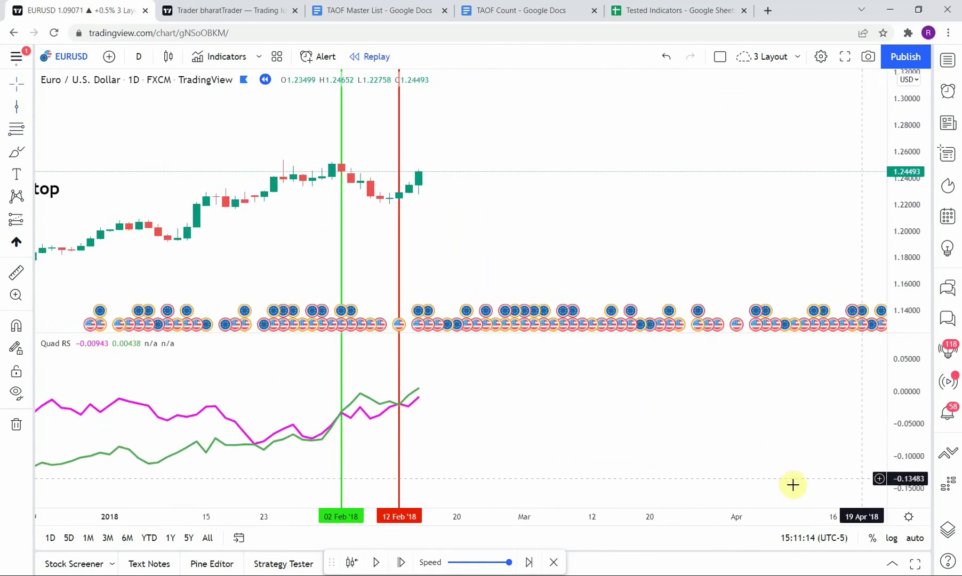
drag(904, 479, 926, 397)
drag(399, 429, 406, 429)
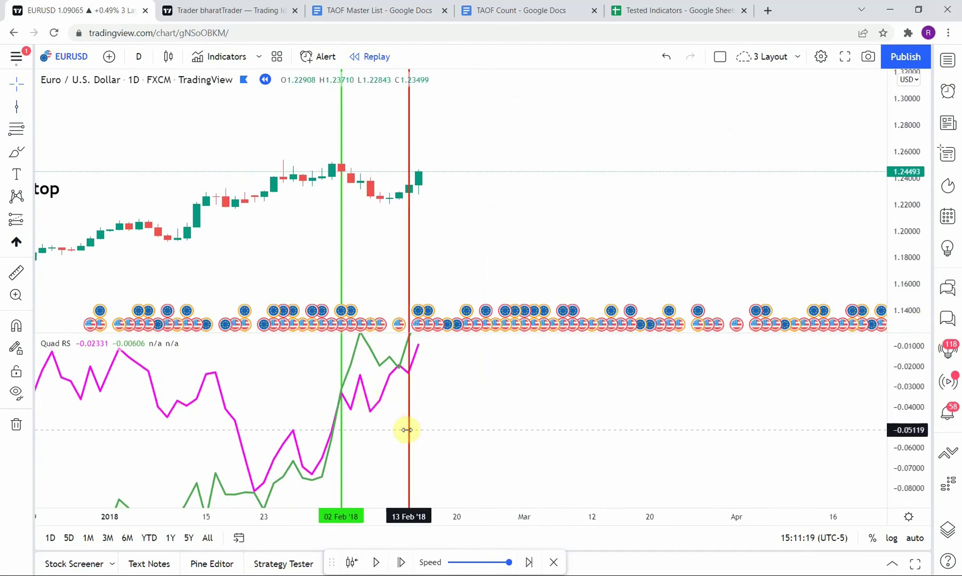
drag(462, 409, 469, 460)
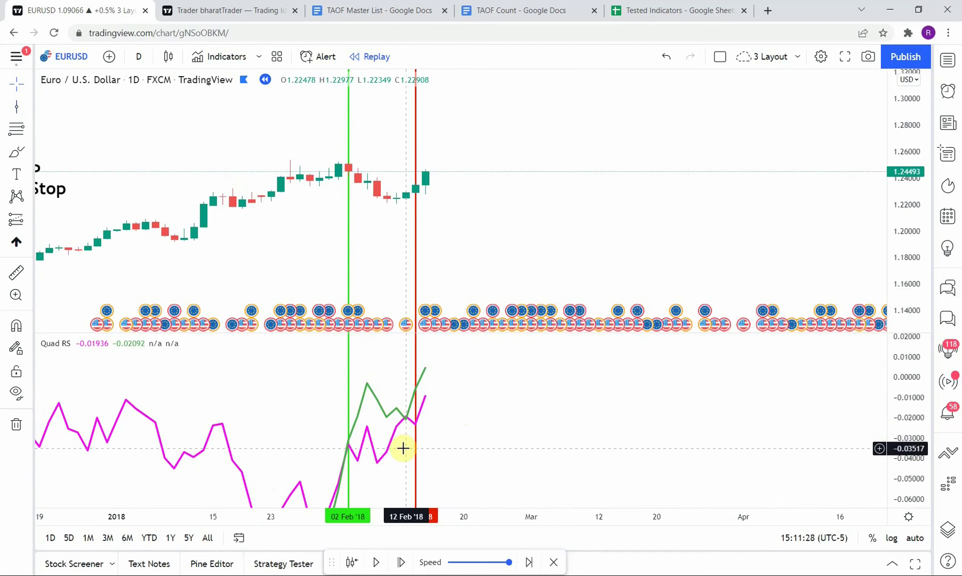
drag(415, 441, 404, 440)
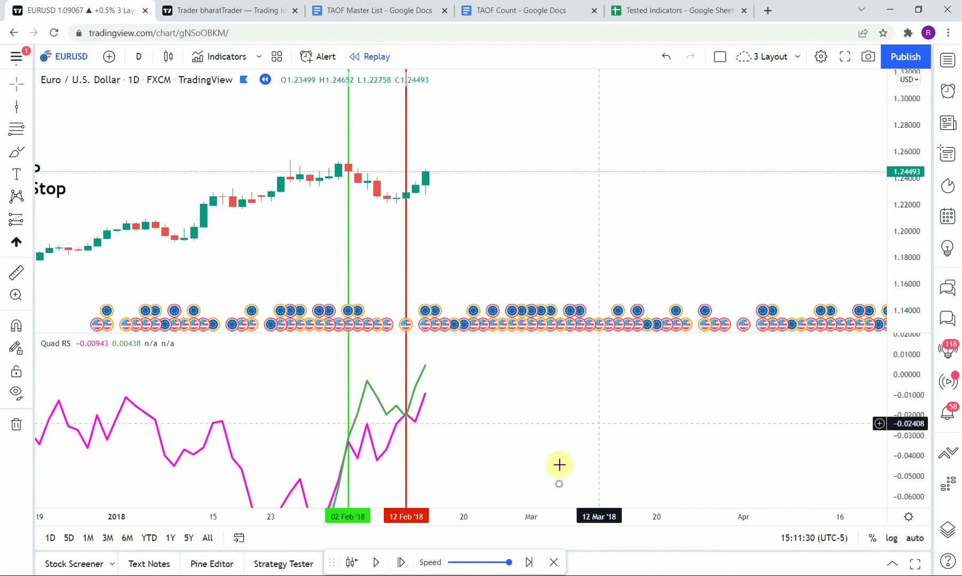
drag(884, 421, 891, 469)
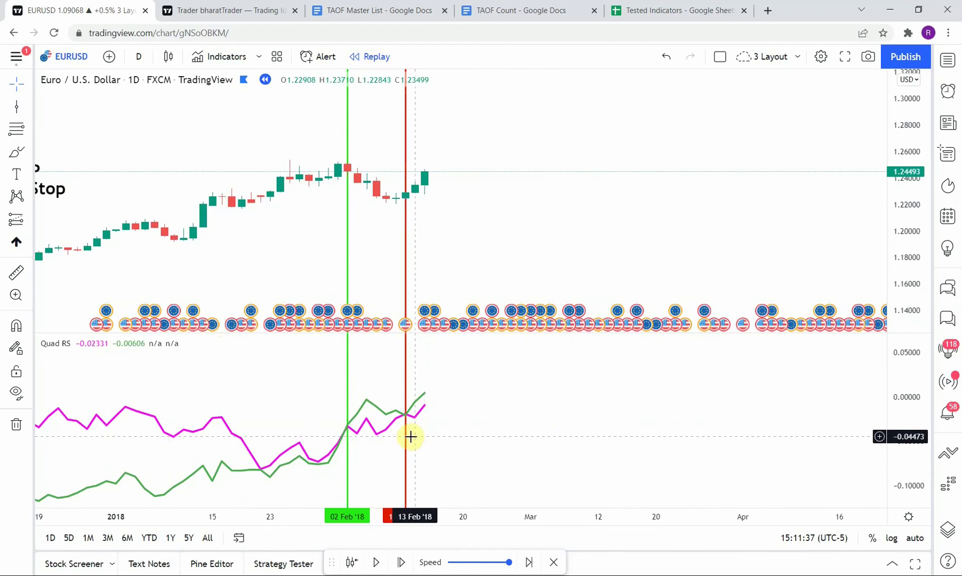
- Add a second red vertical line on the 13 Feb '18 candle, beside the 12 Feb '18 line
click(17, 106)
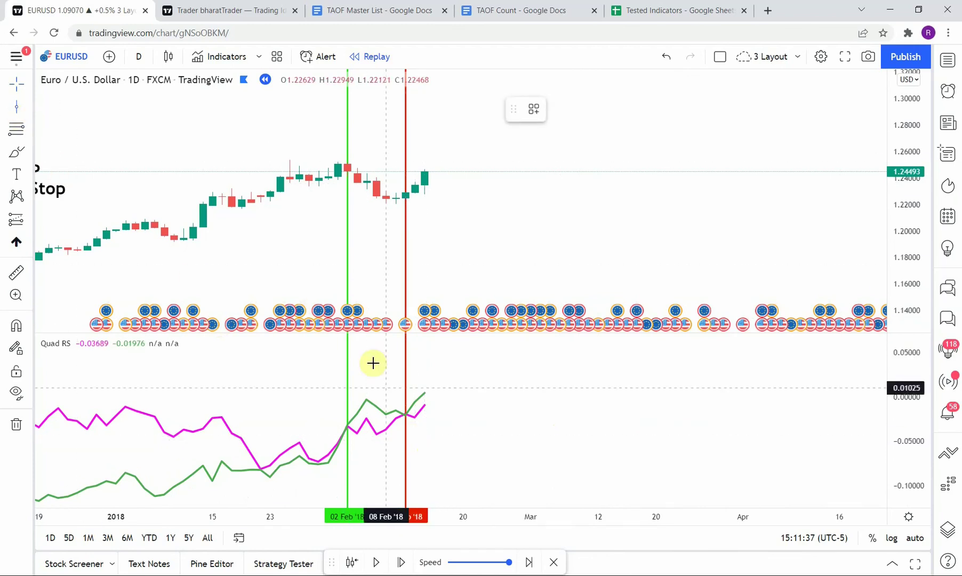
click(414, 420)
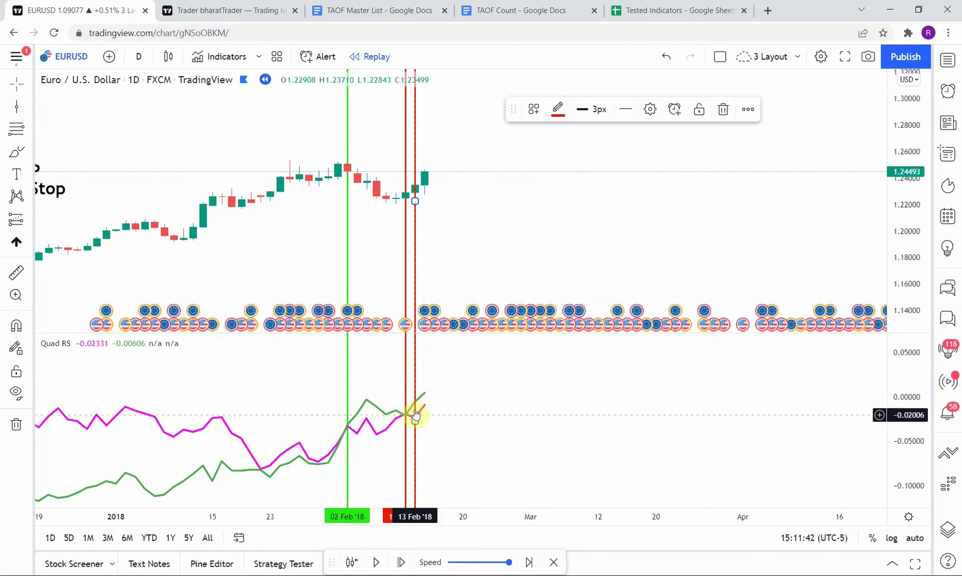
click(432, 429)
click(419, 421)
click(406, 422)
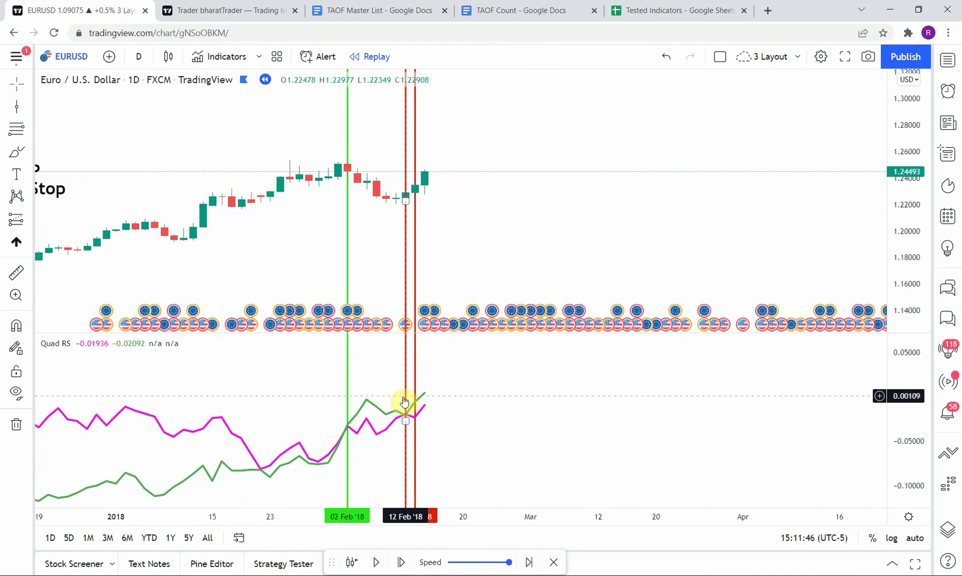
scroll(550, 397, down, 2)
scroll(550, 392, right, 2)
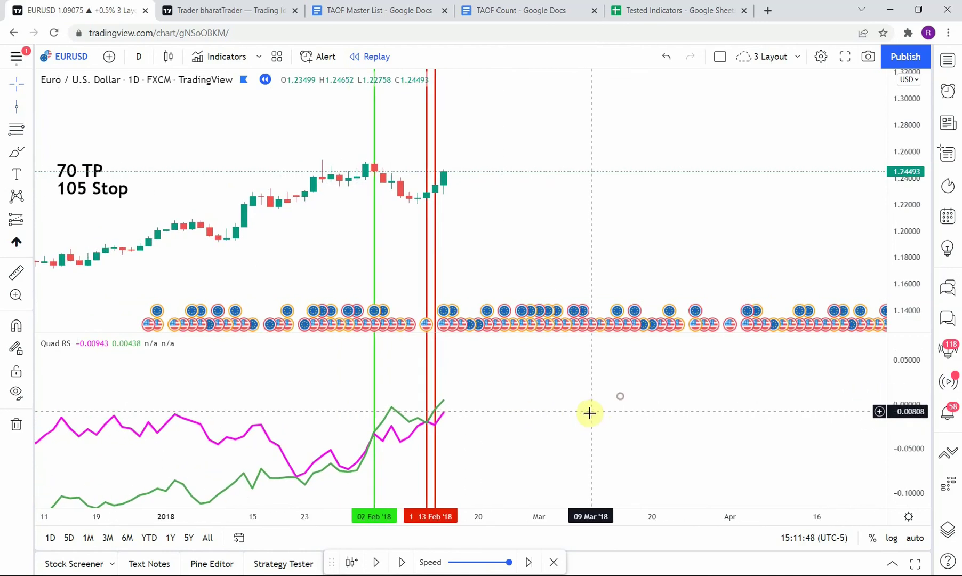
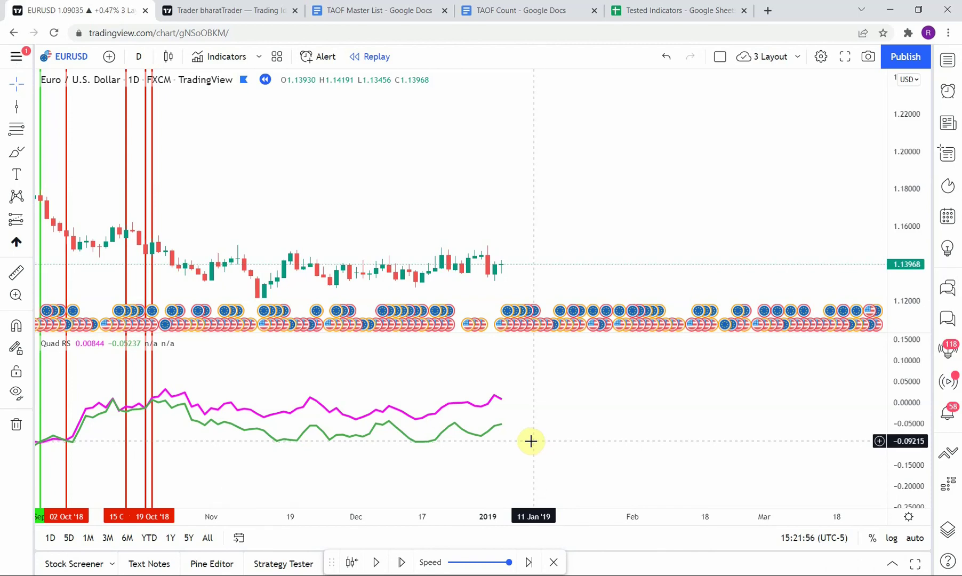
- Review the green and red vertical lines marking the Quad RS crossovers against EURUSD price across all of 2018
scroll(532, 444, down, 4)
drag(575, 195, 711, 258)
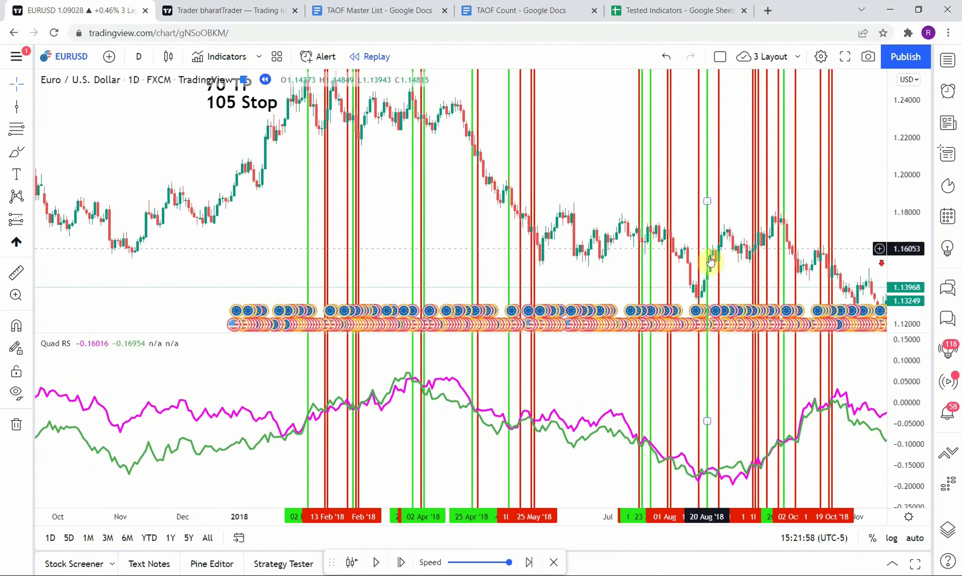
drag(609, 148, 485, 161)
double_click(902, 213)
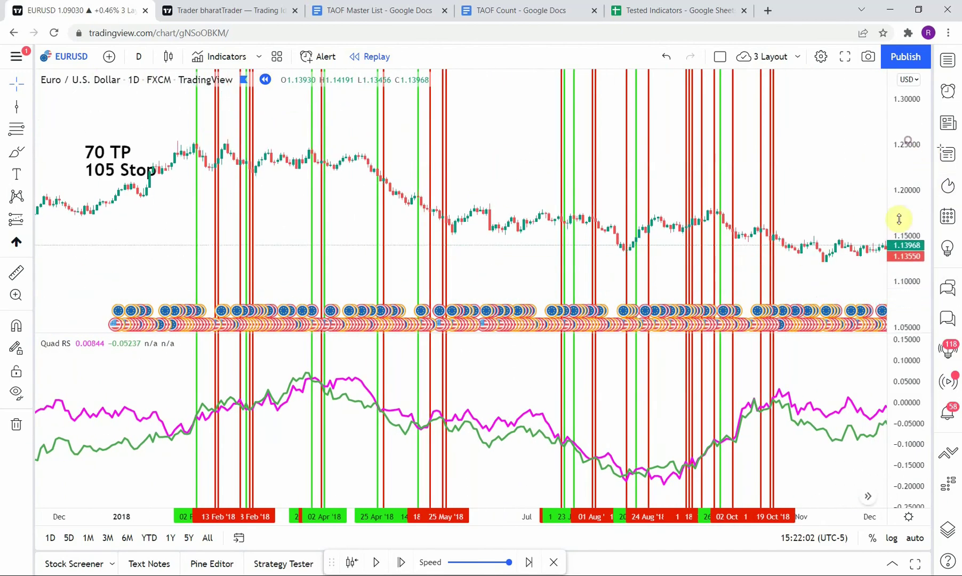
drag(569, 250, 470, 269)
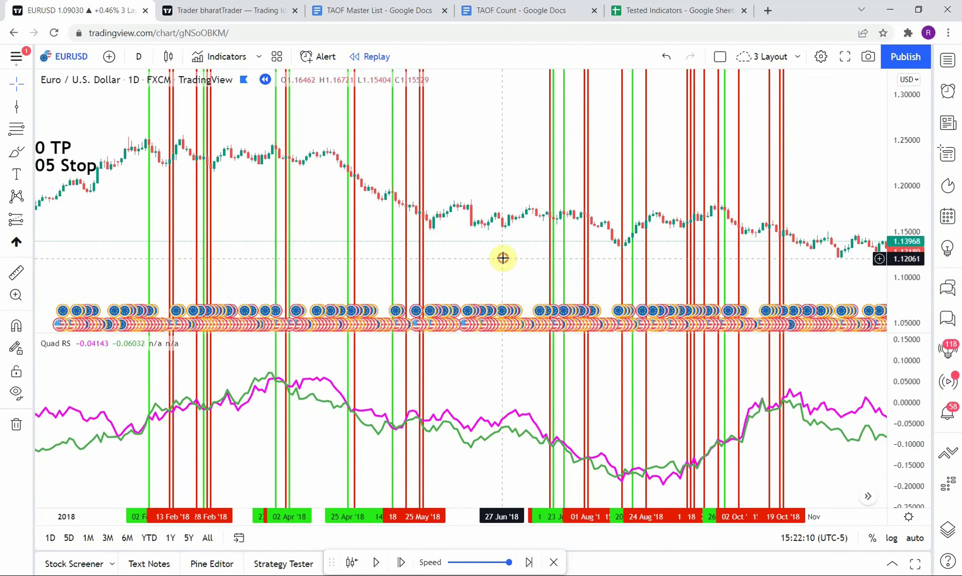
mouse_move(502, 258)
mouse_down()
mouse_move(524, 258)
mouse_move(483, 262)
mouse_move(515, 259)
mouse_move(498, 260)
mouse_up()
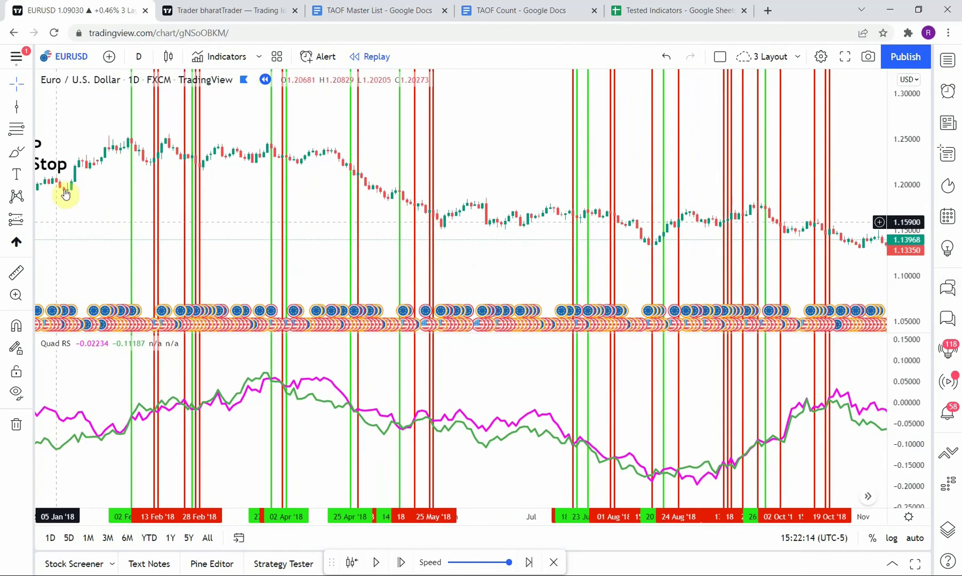